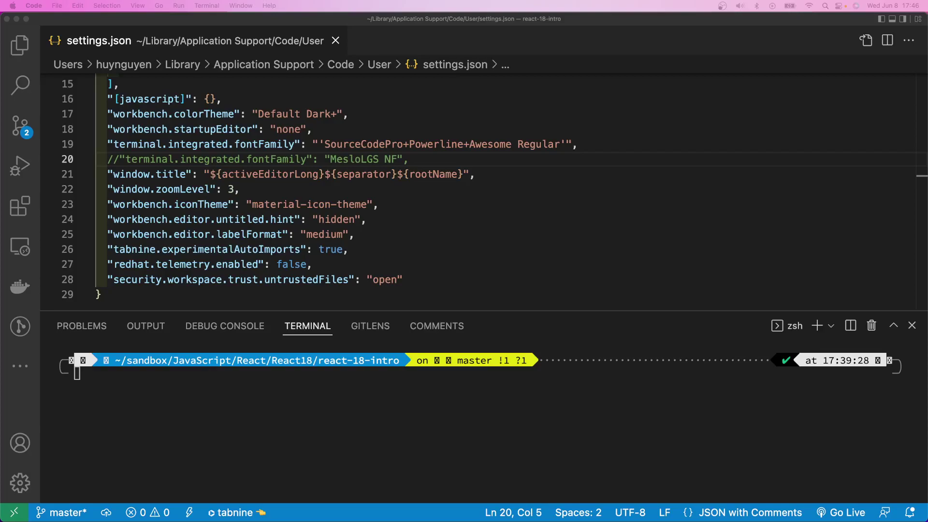
# Step: Comment out the SourceCodePro terminal font line in settings.json
pyautogui.click(367, 408)
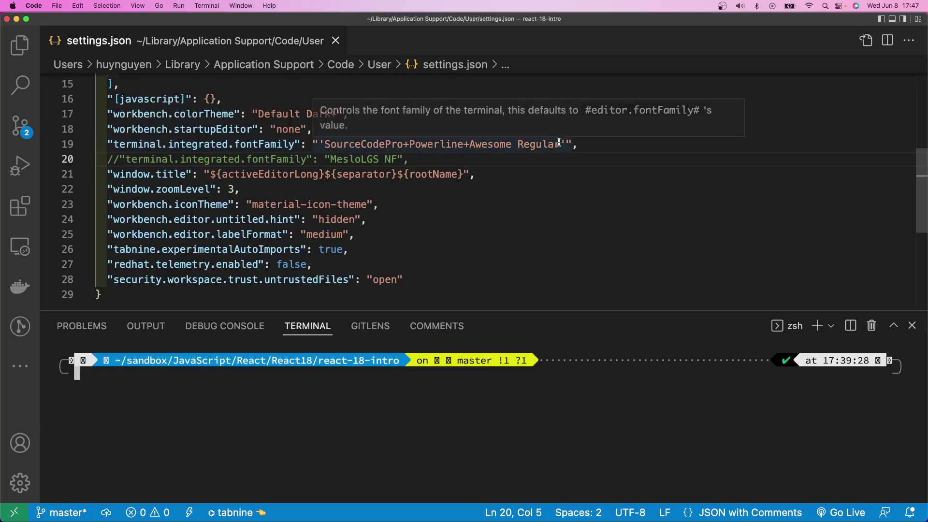
pyautogui.click(580, 144)
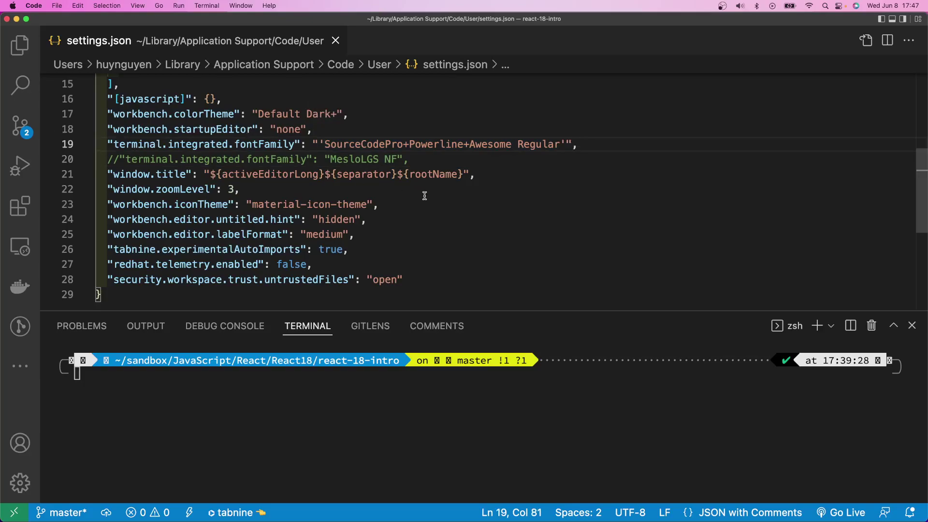
pyautogui.click(106, 145)
pyautogui.write('//')
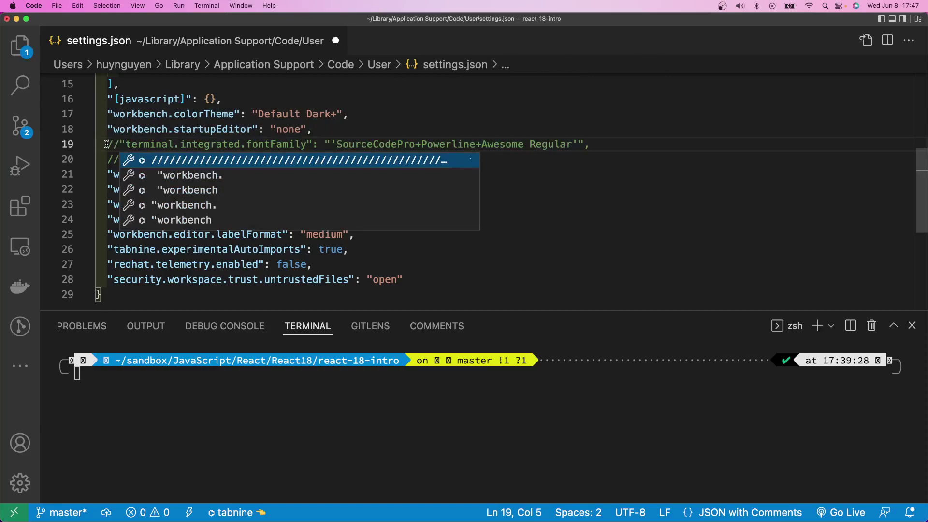
# Step: Uncomment the MesloLGS NF terminal font line and save settings.json
pyautogui.click(116, 159)
pyautogui.write('//')
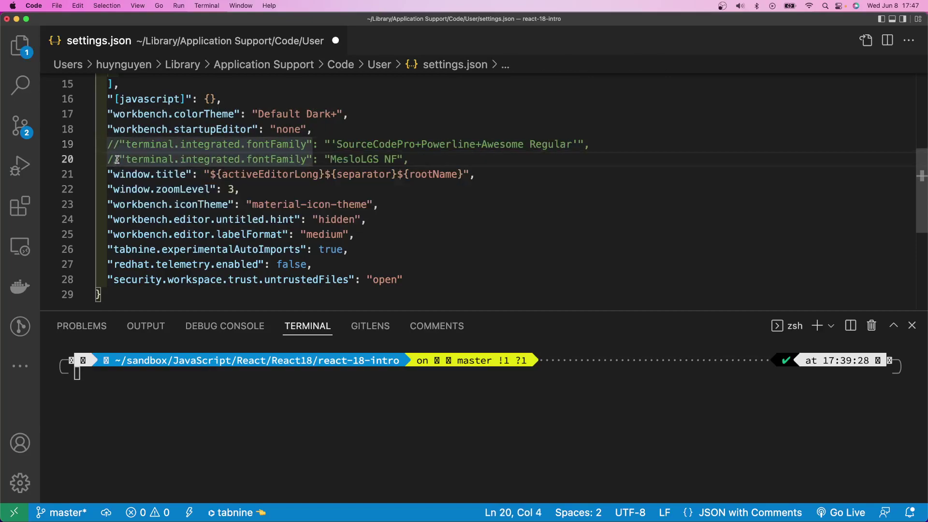
pyautogui.press('BackSpace')
pyautogui.press('BackSpace')
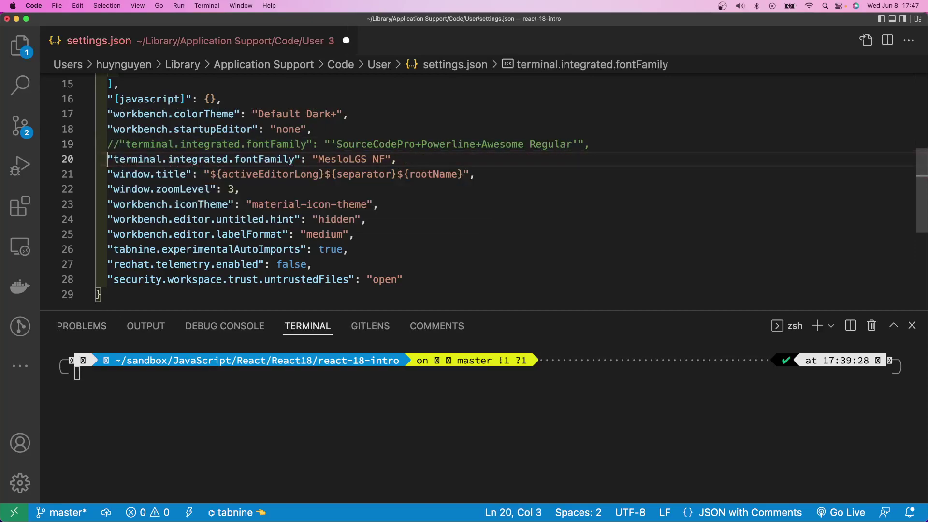
pyautogui.press('super+s')
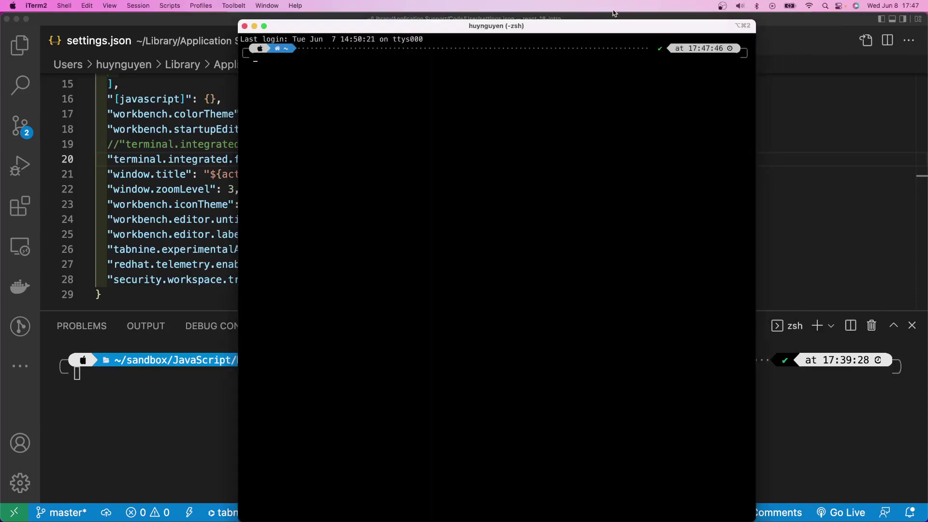
pyautogui.moveTo(614, 25); pyautogui.dragTo(611, 167)
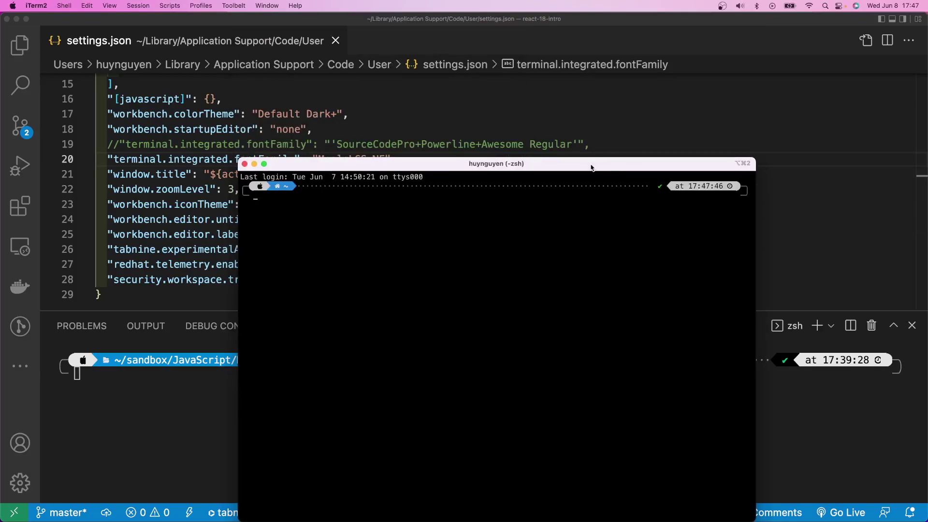
pyautogui.moveTo(591, 167); pyautogui.dragTo(702, 97)
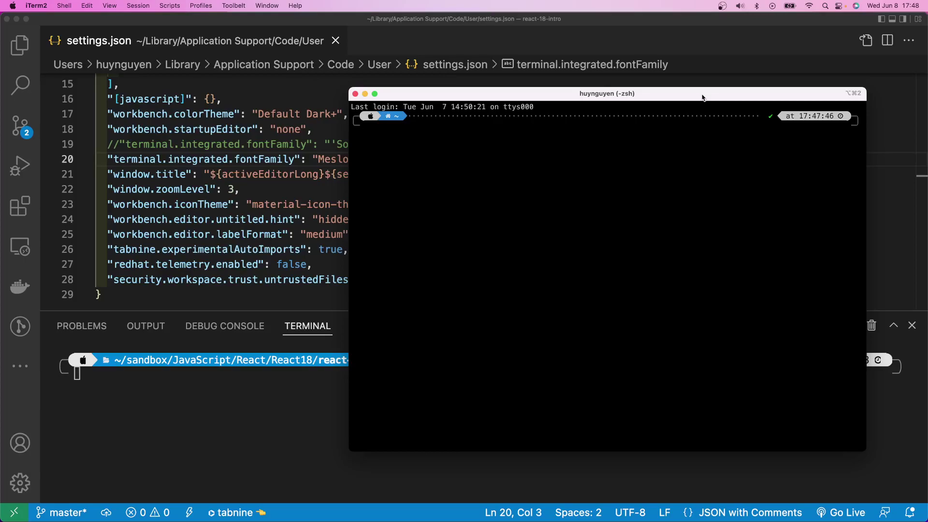
pyautogui.click(366, 94)
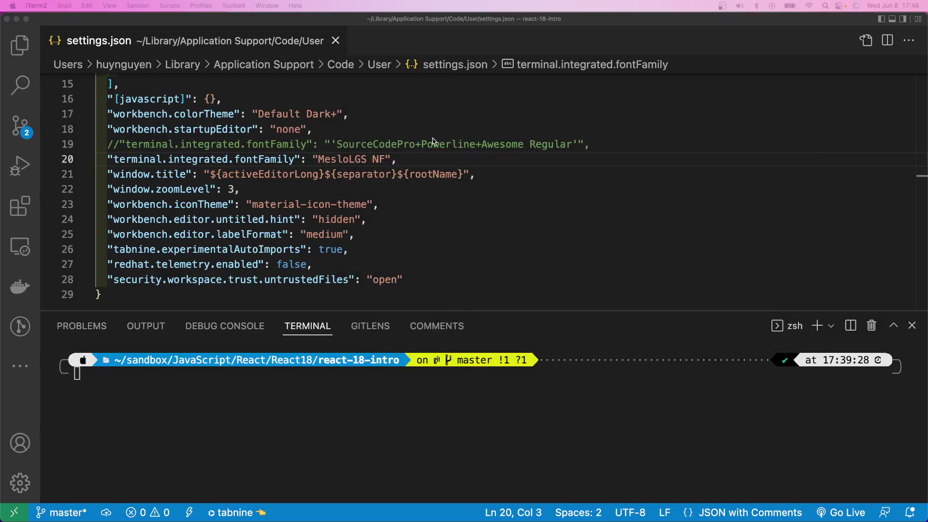
pyautogui.click(347, 159)
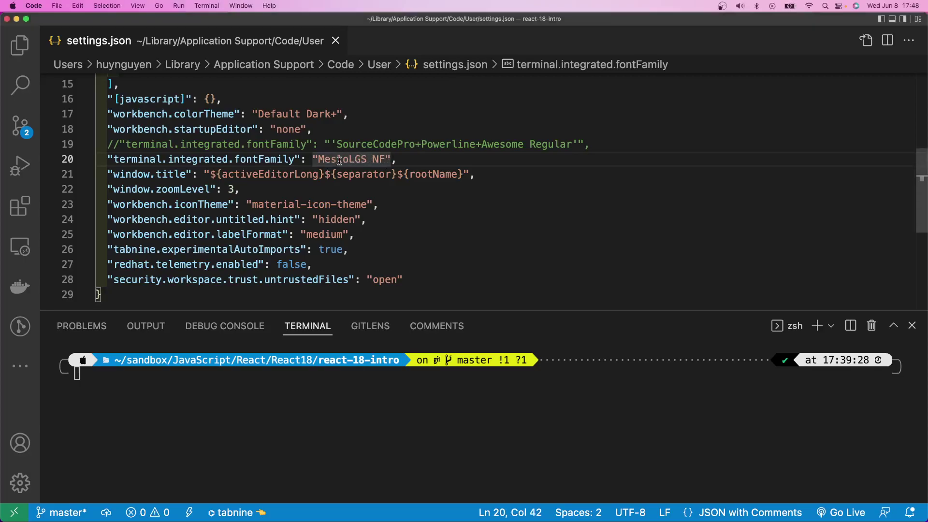
pyautogui.click(409, 160)
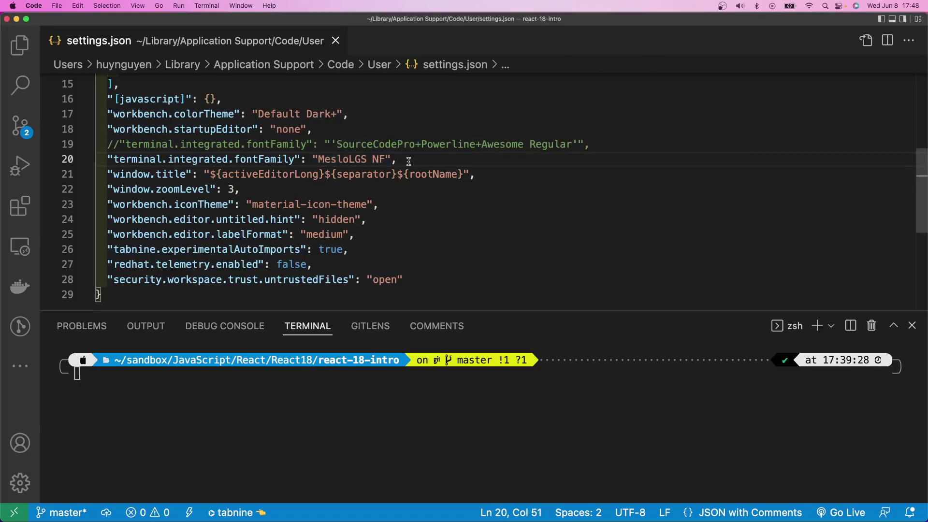